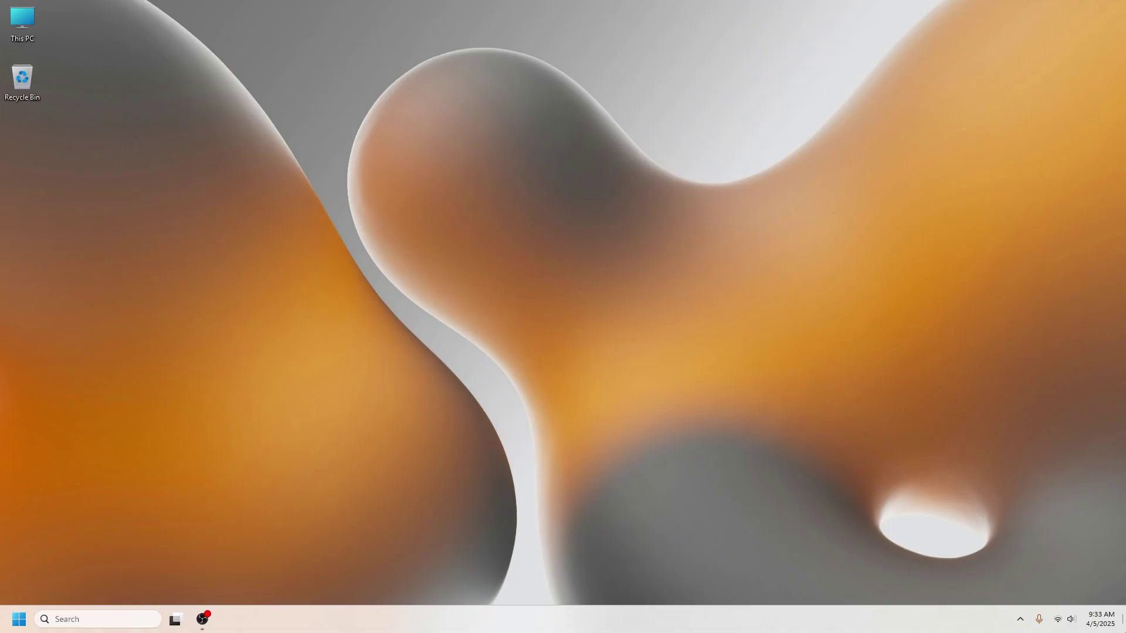
# Step: Launch Microsoft Edge and search the web for 'davinci resolve 20'
pyautogui.click(19, 620)
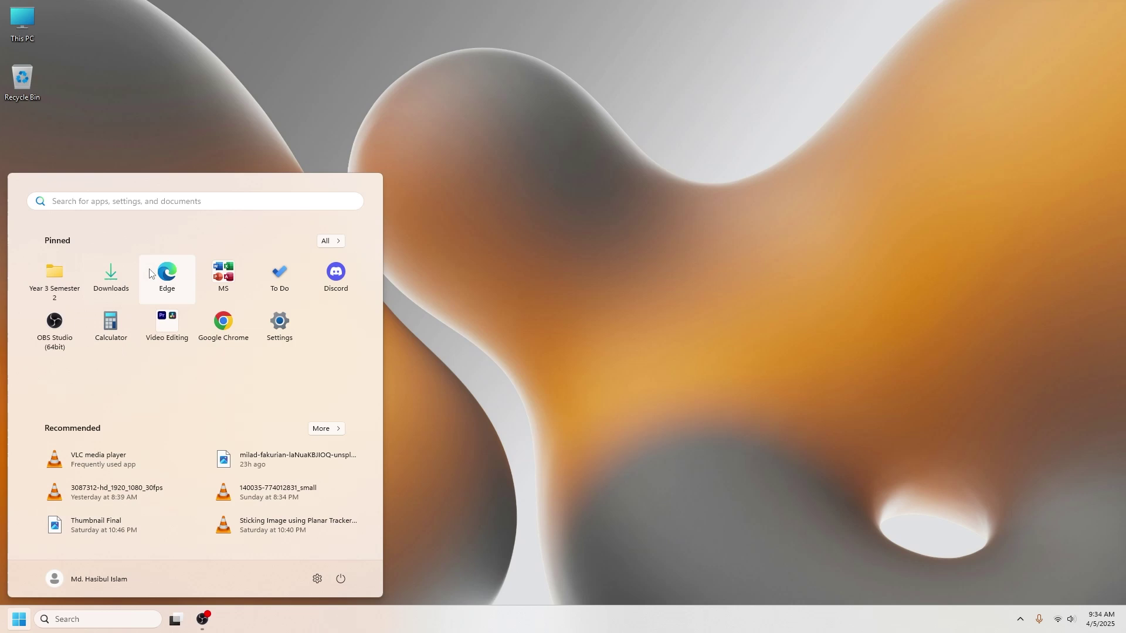
pyautogui.click(163, 278)
pyautogui.write('davinci resolve')
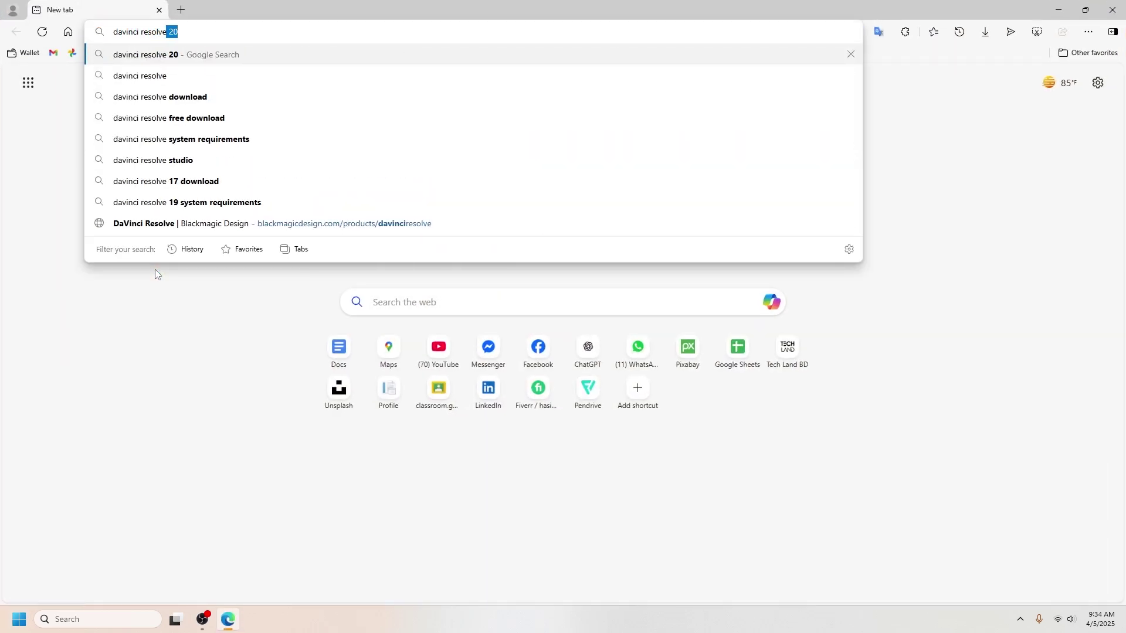
pyautogui.write(' 20')
pyautogui.press('Return')
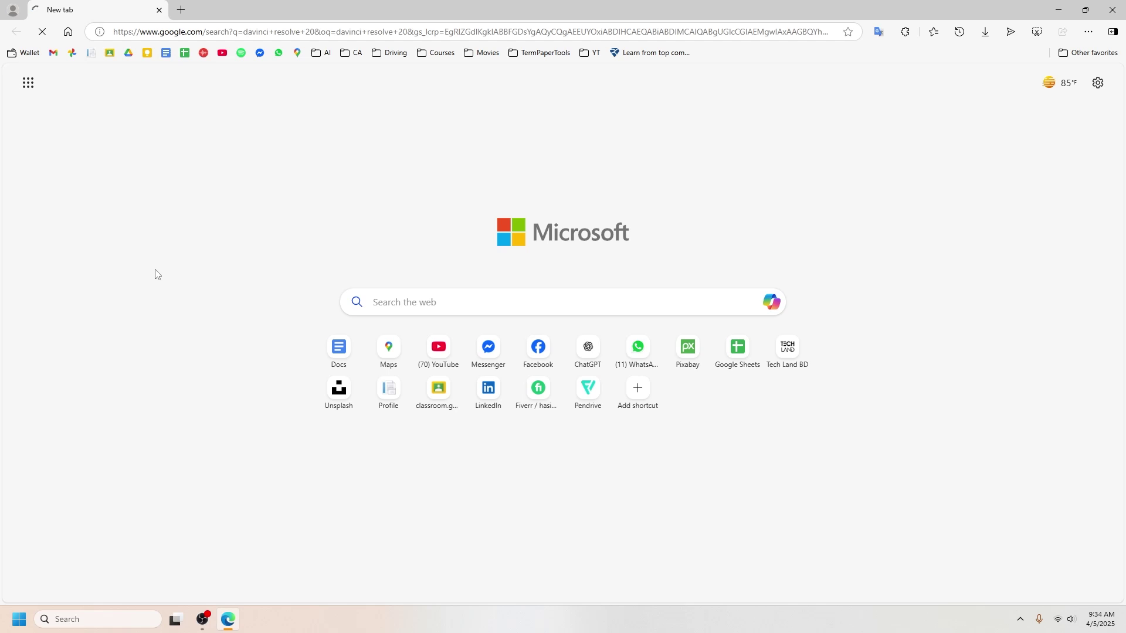
# Step: Open Blackmagic Design's DaVinci Resolve 20 page and start the free download registration
pyautogui.click(179, 195)
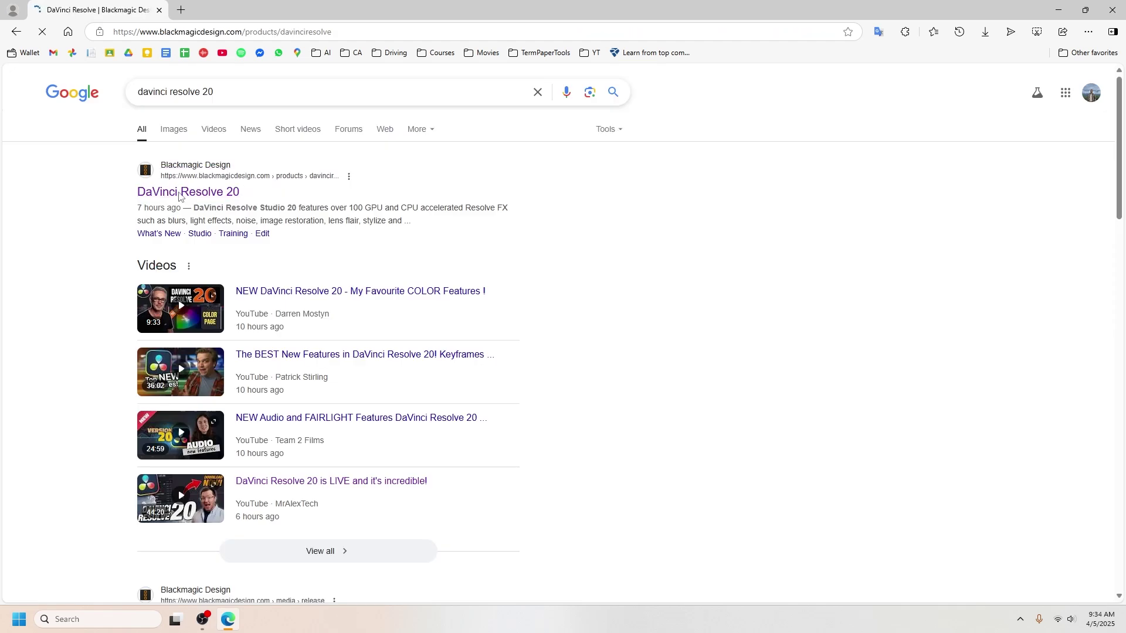
pyautogui.scroll(-3, 103, 247)
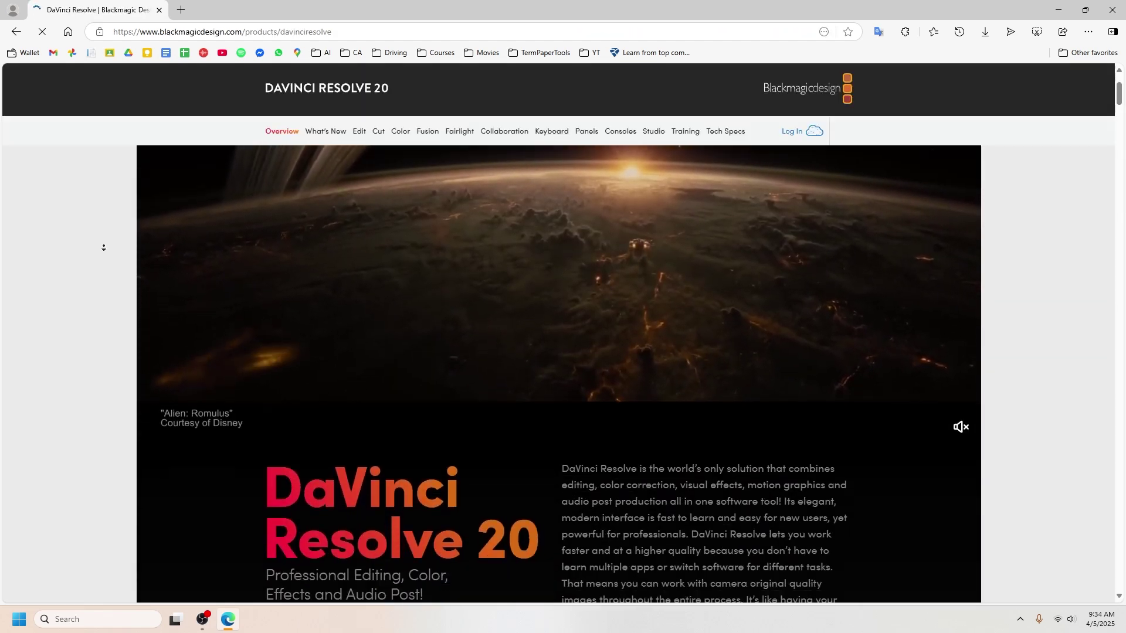
pyautogui.scroll(-3, 104, 247)
pyautogui.scroll(-1, 103, 247)
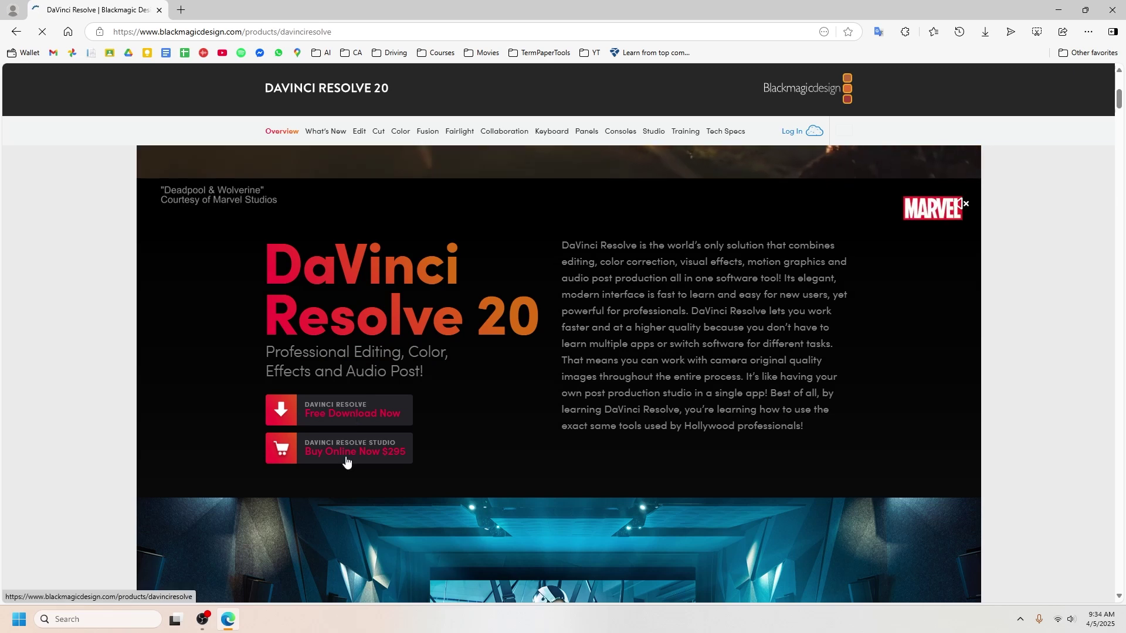
pyautogui.click(352, 411)
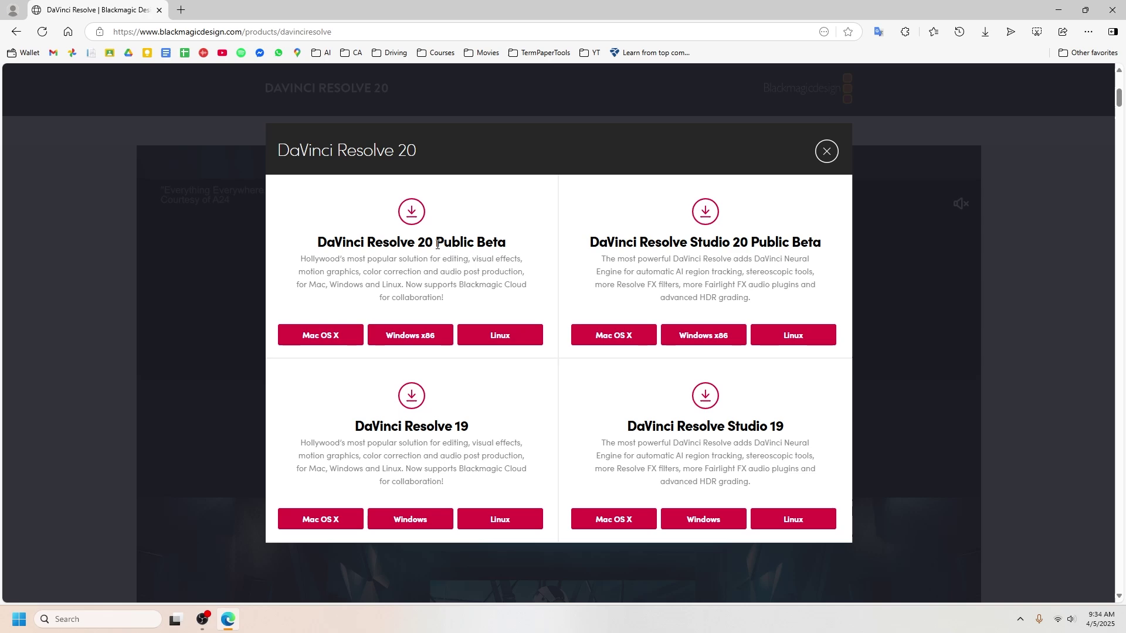
pyautogui.moveTo(436, 242); pyautogui.dragTo(507, 245)
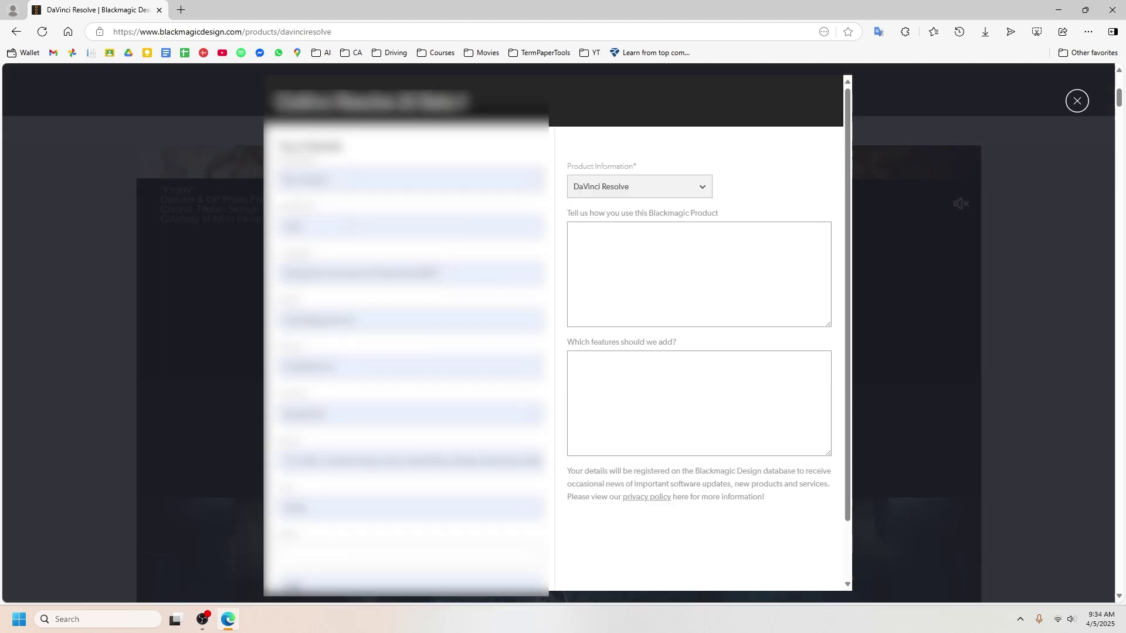
pyautogui.scroll(-2, 698, 352)
pyautogui.scroll(1, 699, 352)
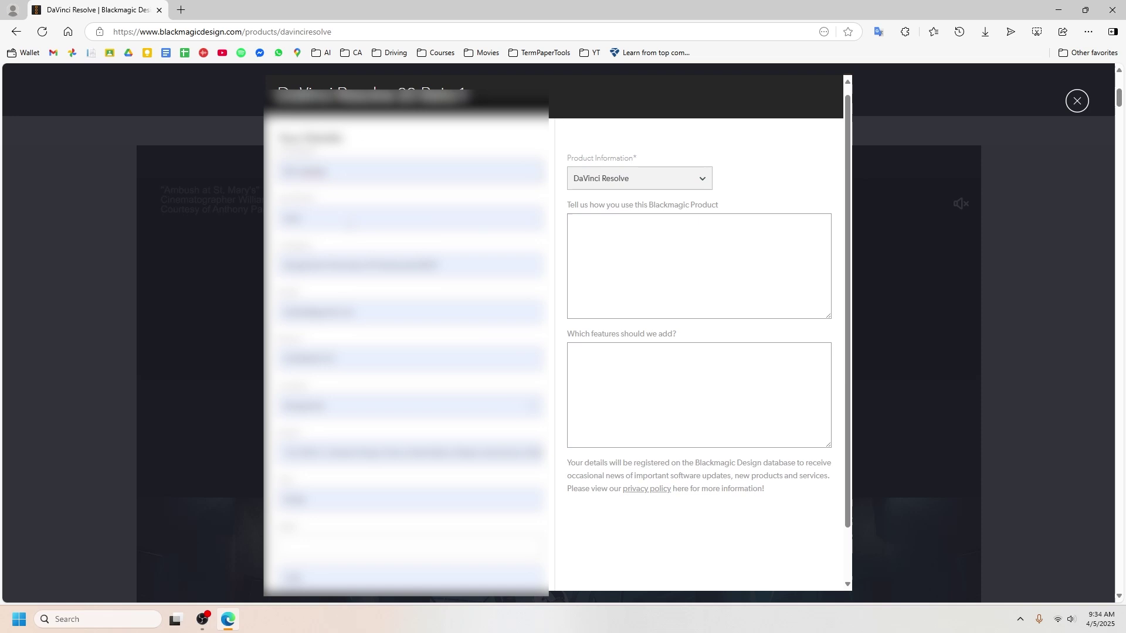
pyautogui.scroll(-1, 700, 353)
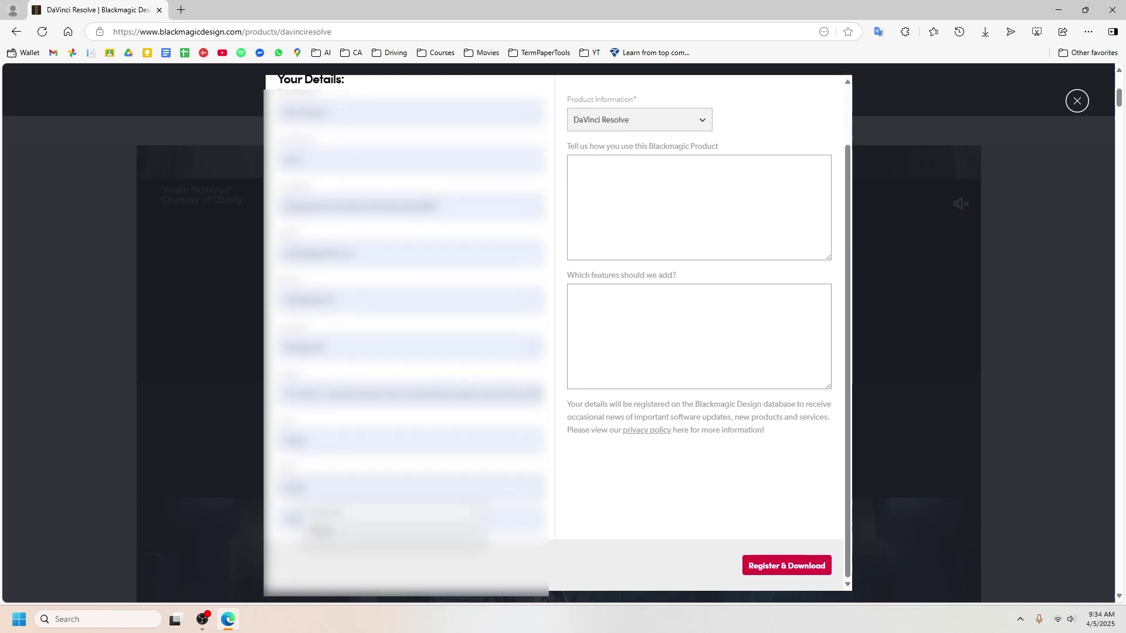
pyautogui.scroll(1, 700, 351)
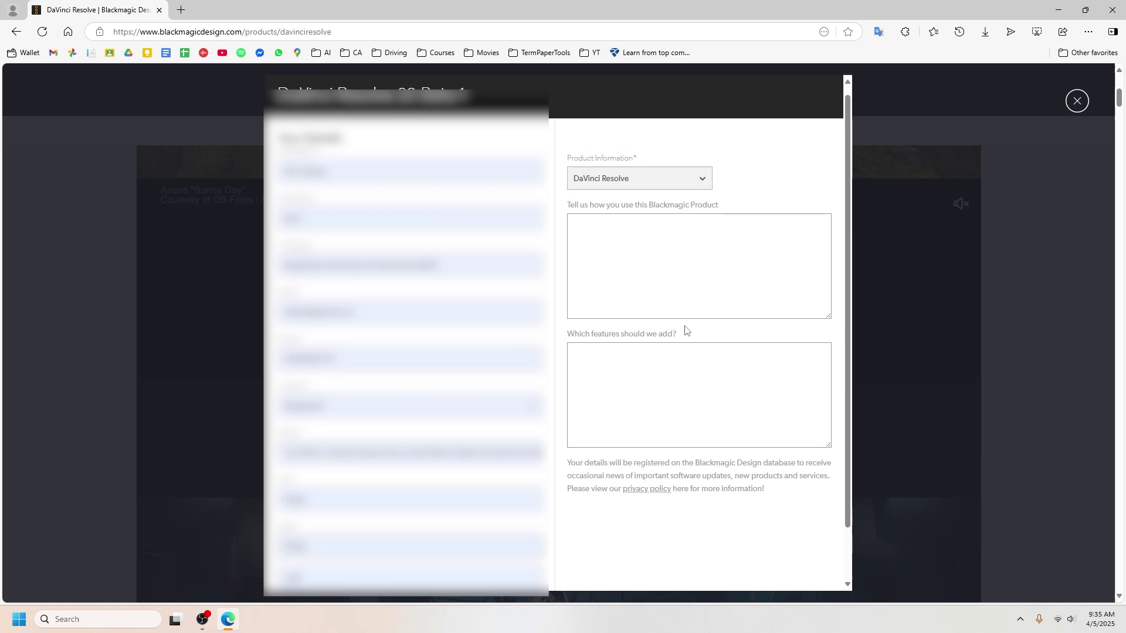
pyautogui.scroll(-1, 669, 255)
# Step: Register and save DaVinci_Resolve_20.0b1_Windows.zip from the Edge downloads popup
pyautogui.click(779, 572)
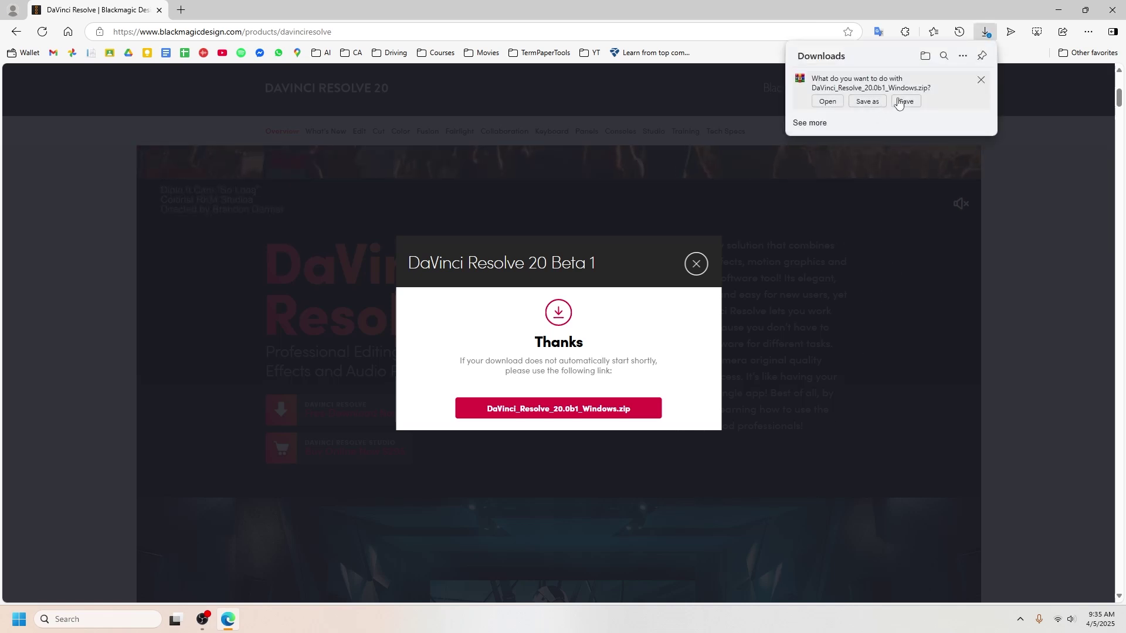
pyautogui.click(905, 102)
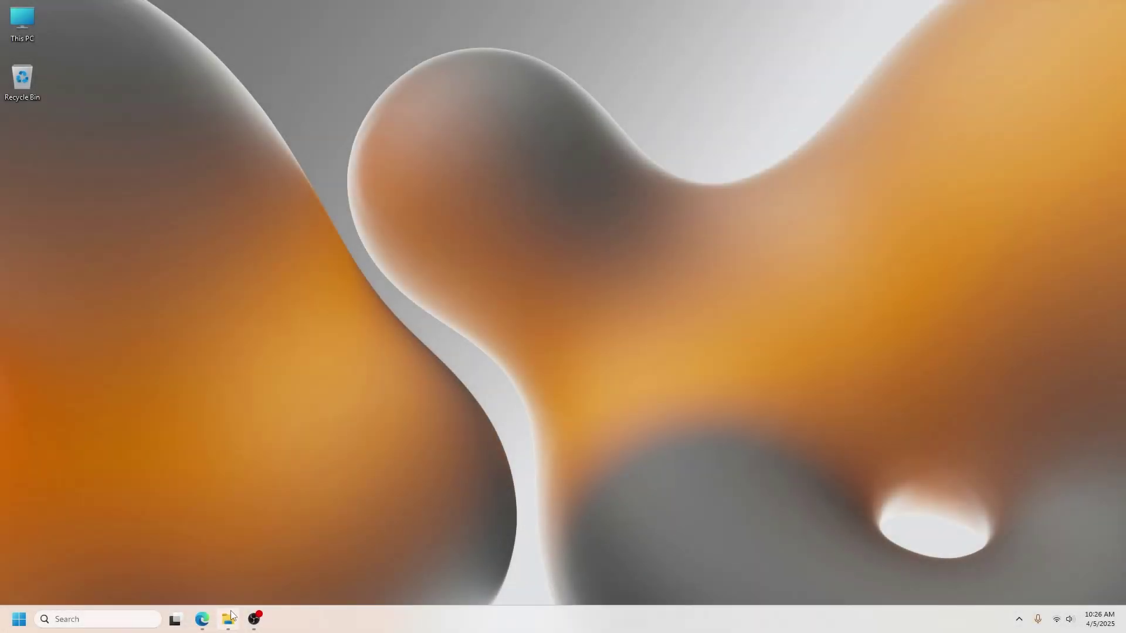
# Step: Extract the DaVinci Resolve 20 zip into its own folder with WinRAR Extract Here
pyautogui.click(228, 619)
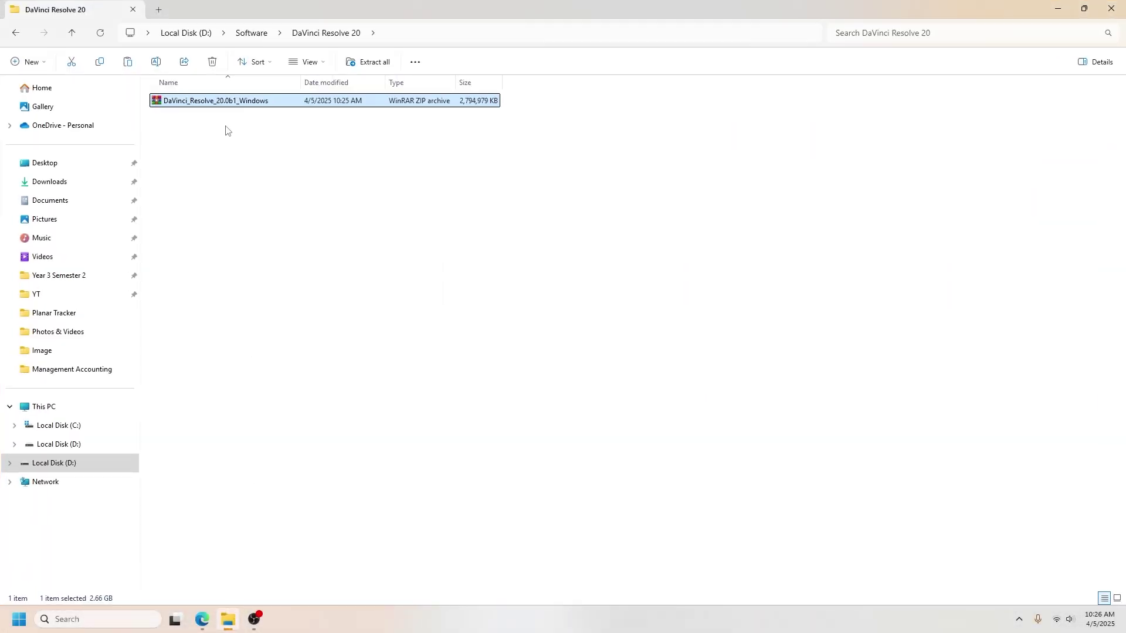
pyautogui.click(209, 120)
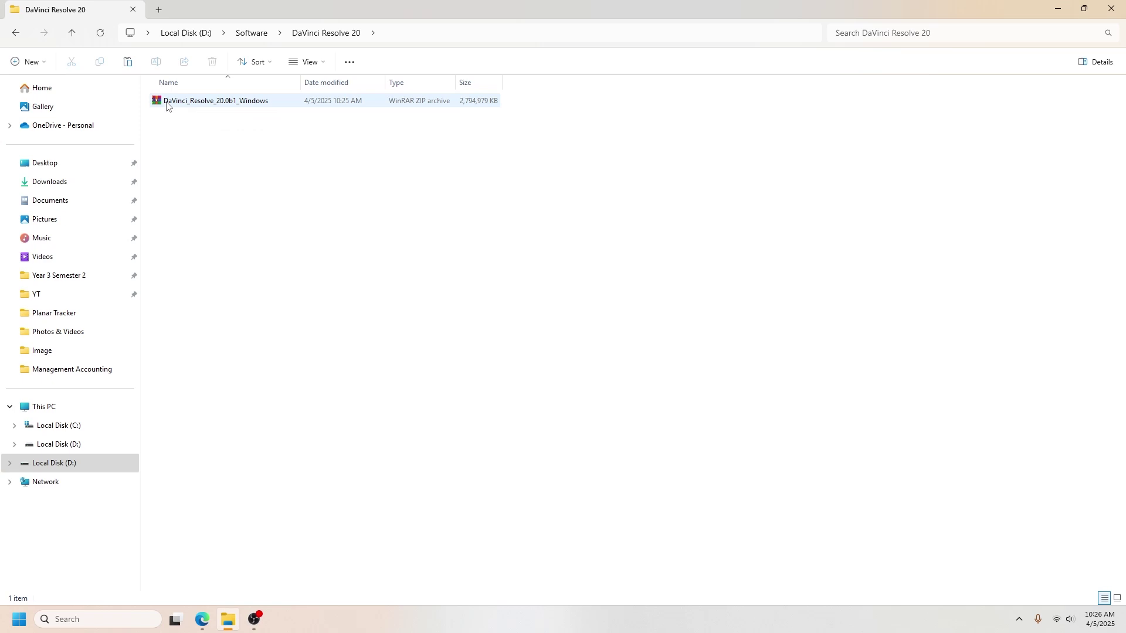
pyautogui.rightClick(167, 106)
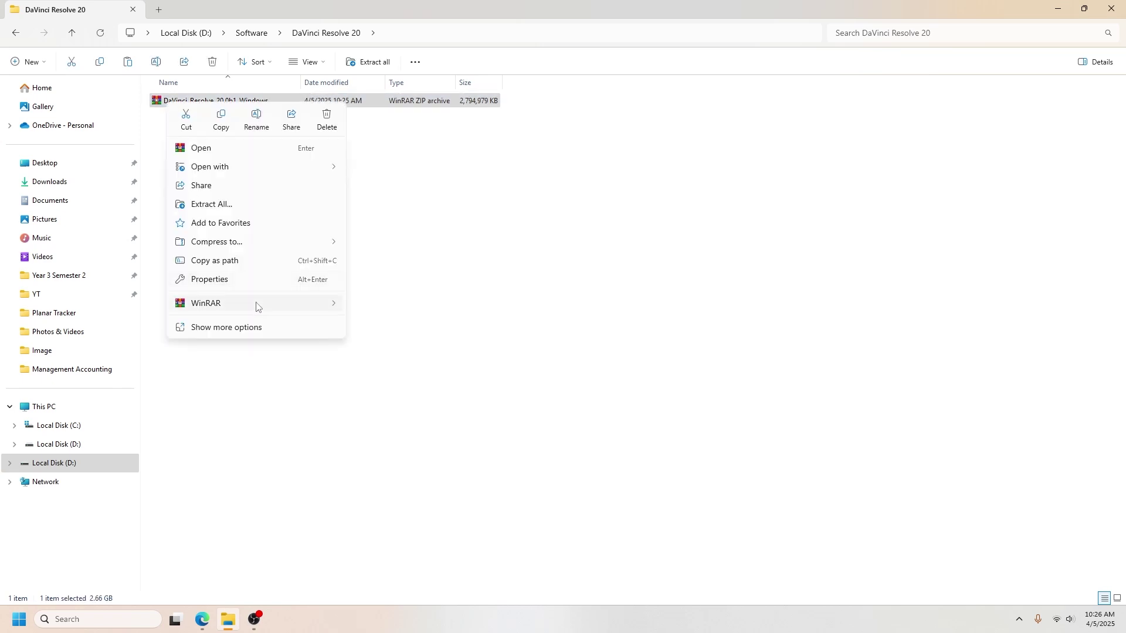
pyautogui.moveTo(211, 303)
pyautogui.click(382, 362)
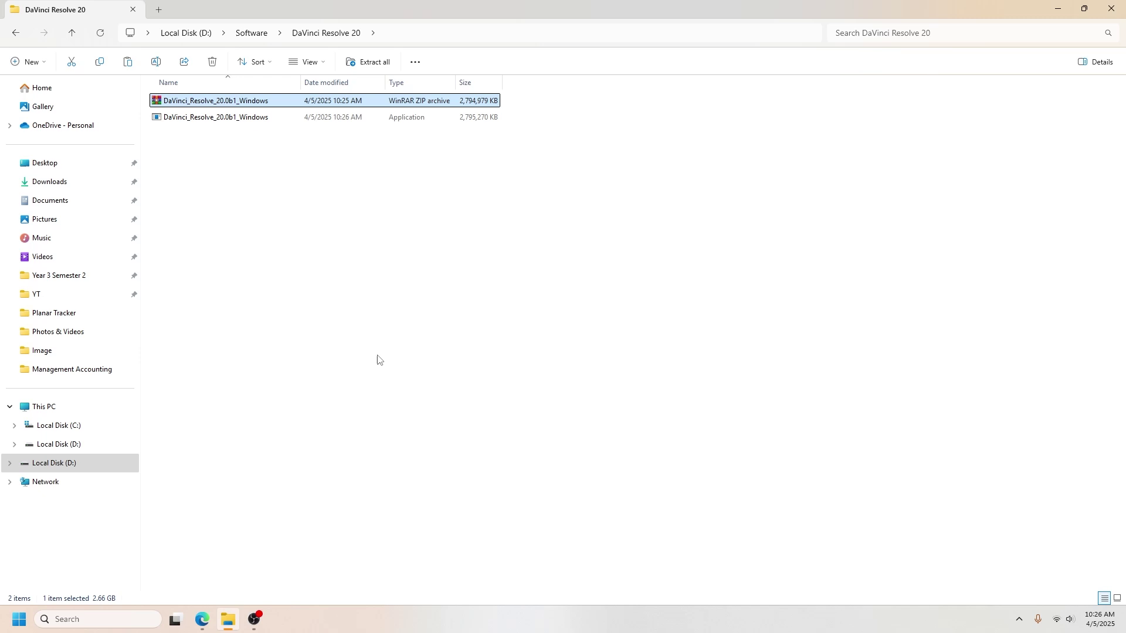
# Step: Run the extracted DaVinci Resolve installer application as administrator
pyautogui.click(100, 33)
pyautogui.click(189, 103)
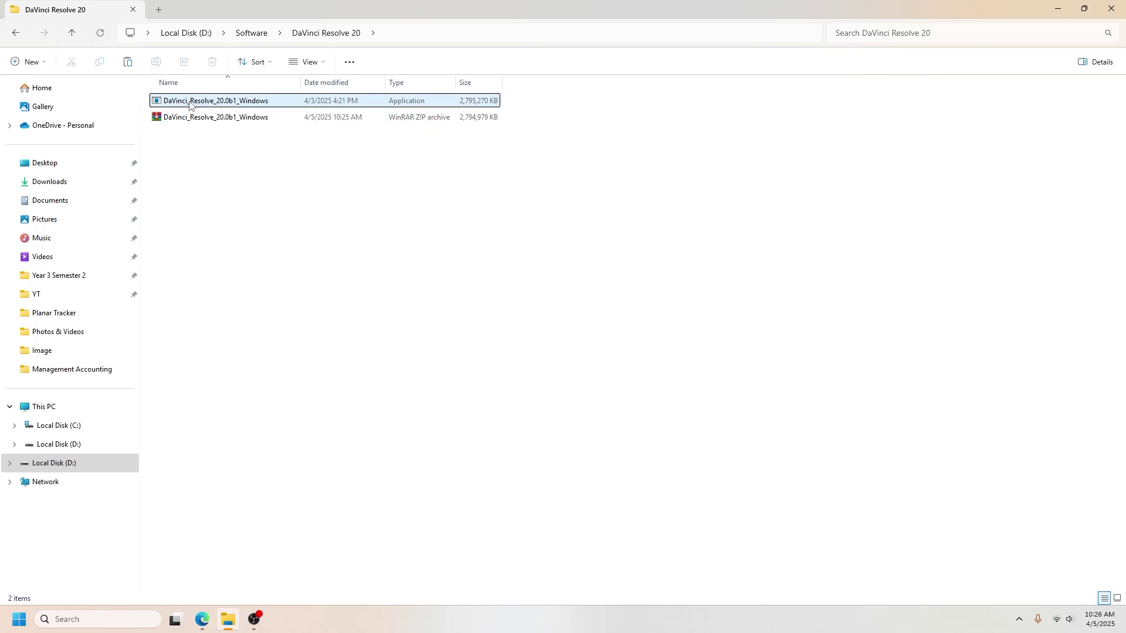
pyautogui.click(264, 100)
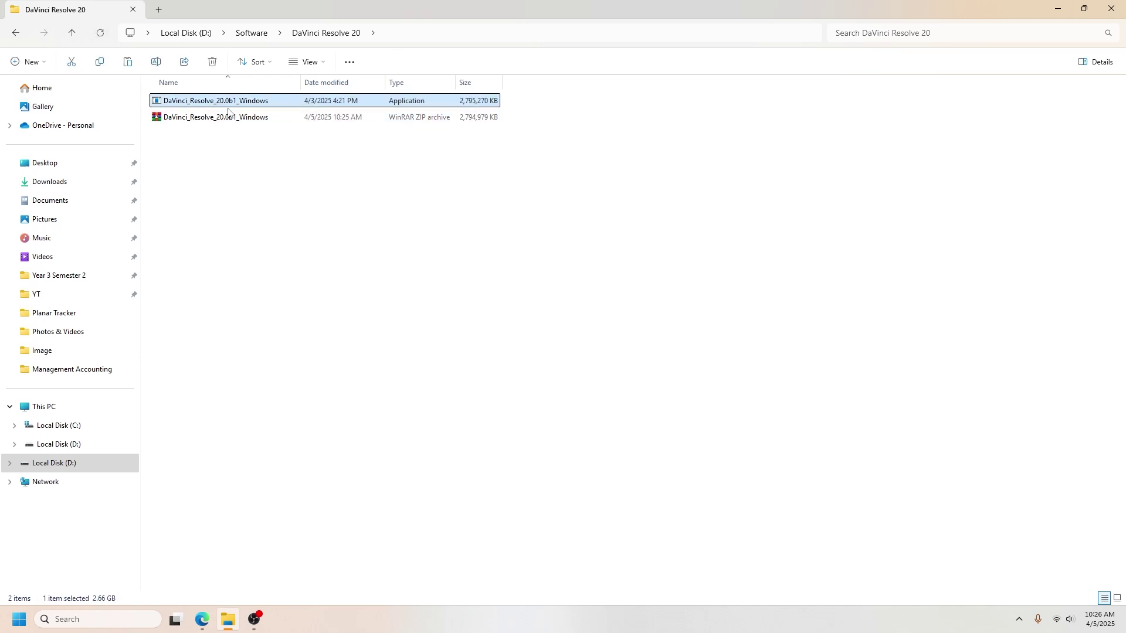
pyautogui.rightClick(192, 104)
pyautogui.click(251, 183)
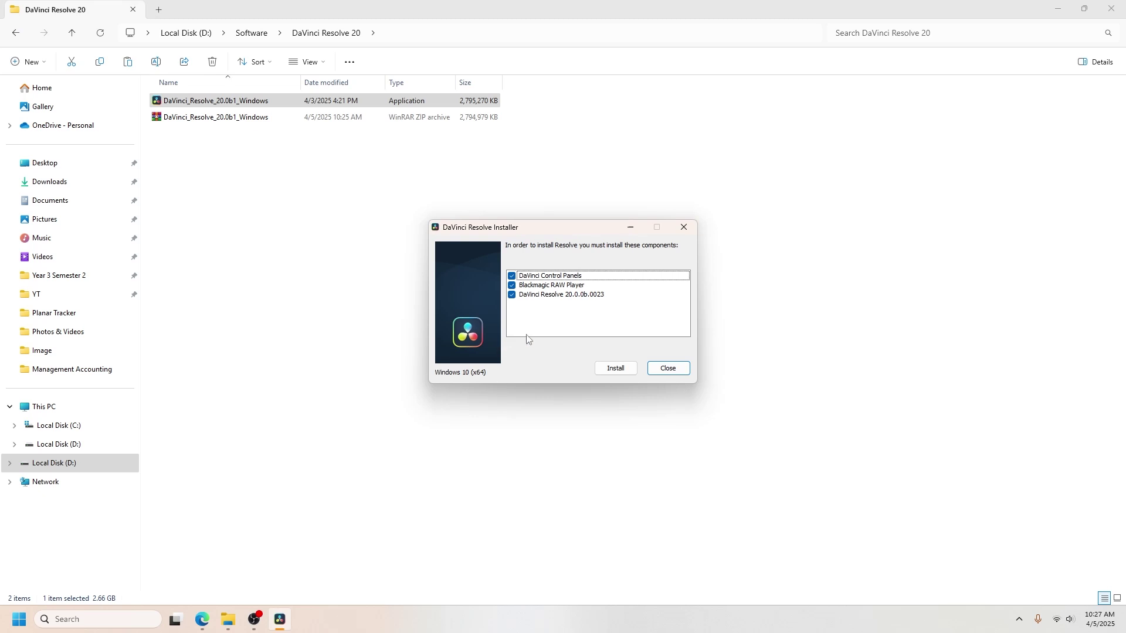
# Step: Install the listed Resolve components with the license accepted and the default install location
pyautogui.click(617, 369)
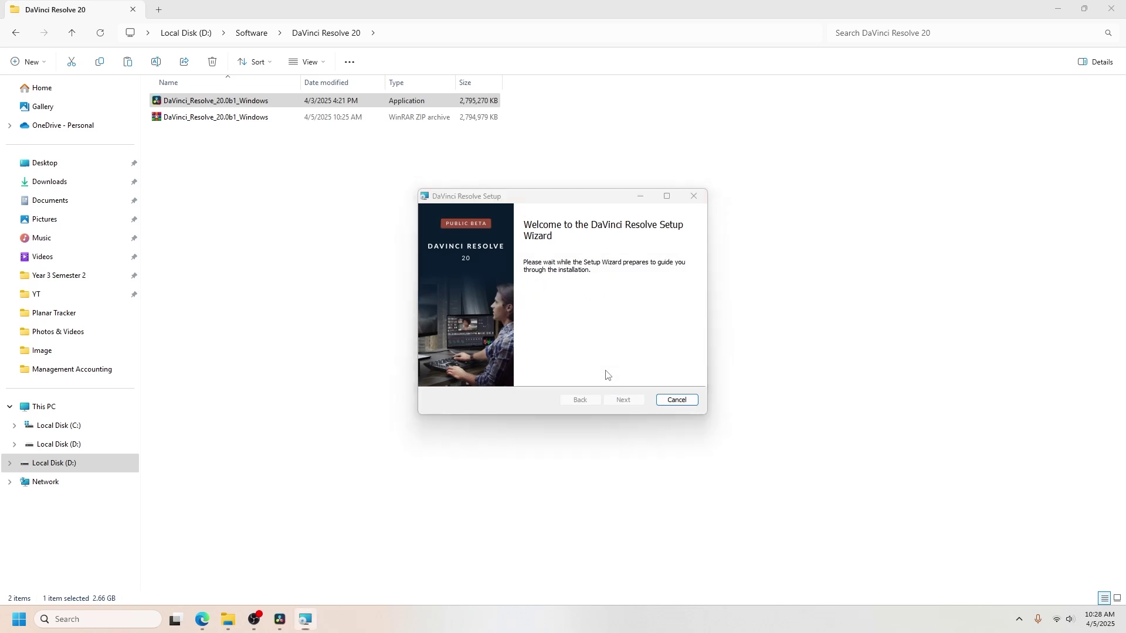
pyautogui.click(623, 399)
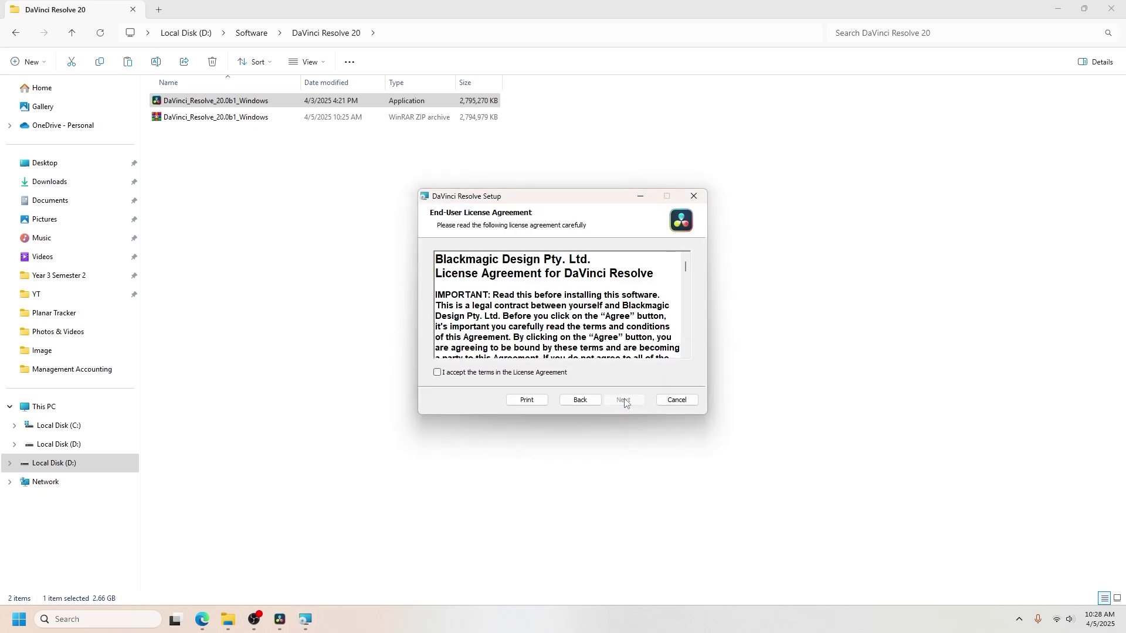
pyautogui.click(437, 373)
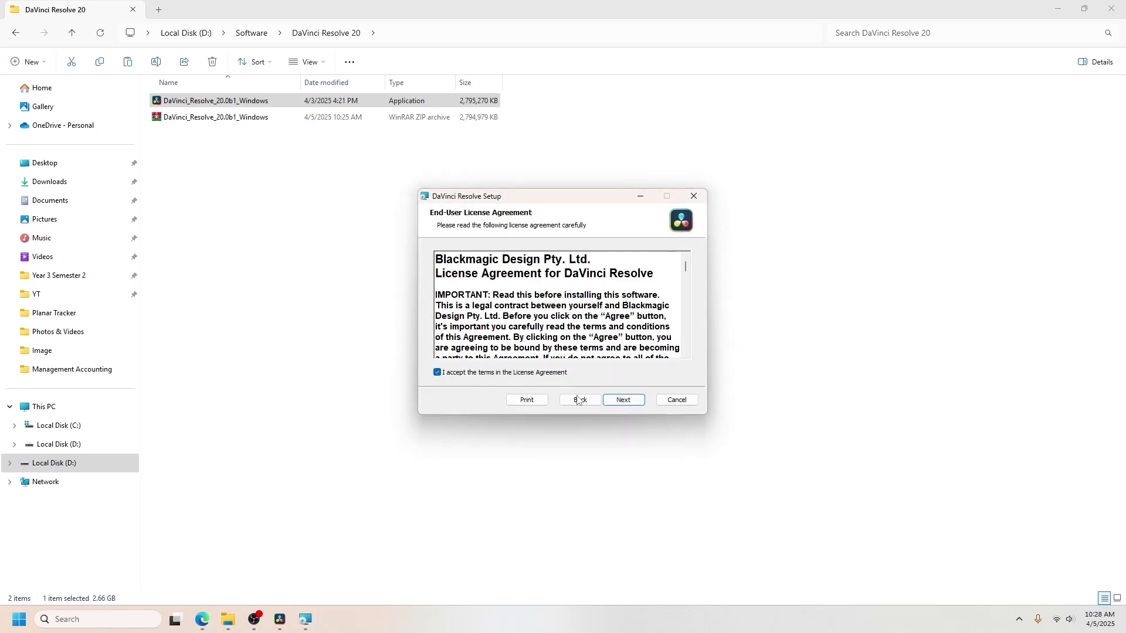
pyautogui.click(624, 399)
pyautogui.click(631, 406)
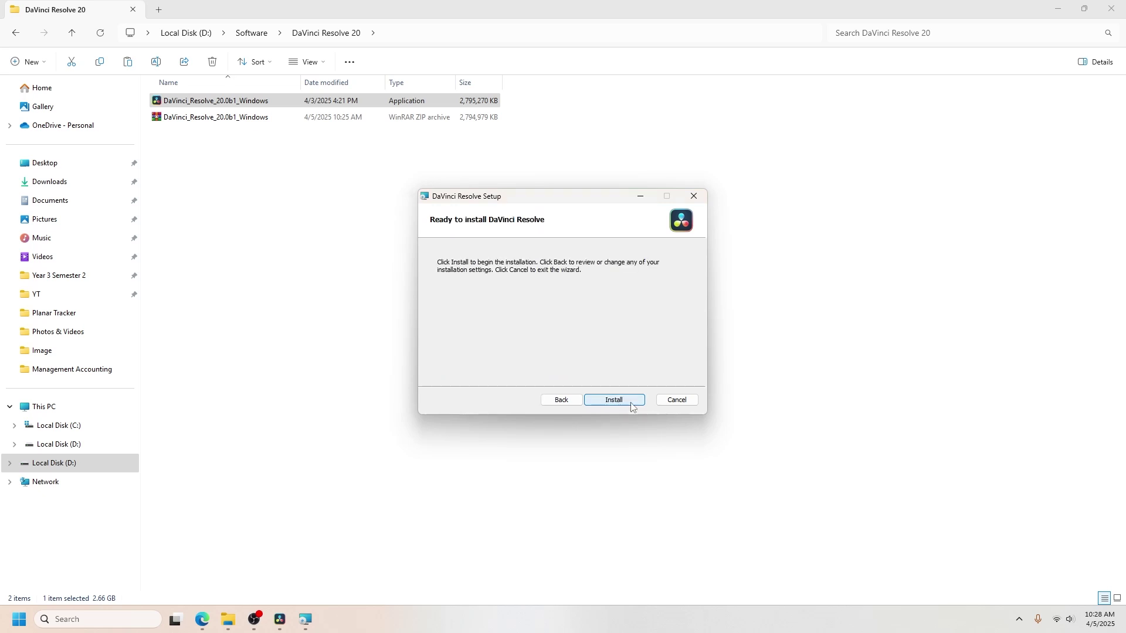
pyautogui.click(632, 406)
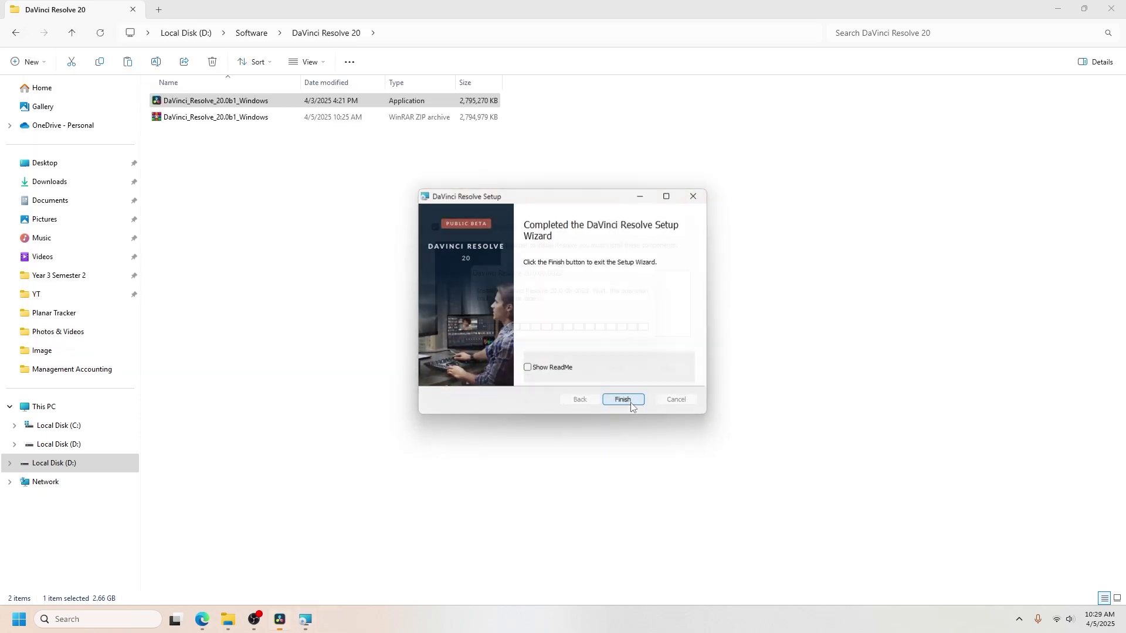
pyautogui.click(623, 400)
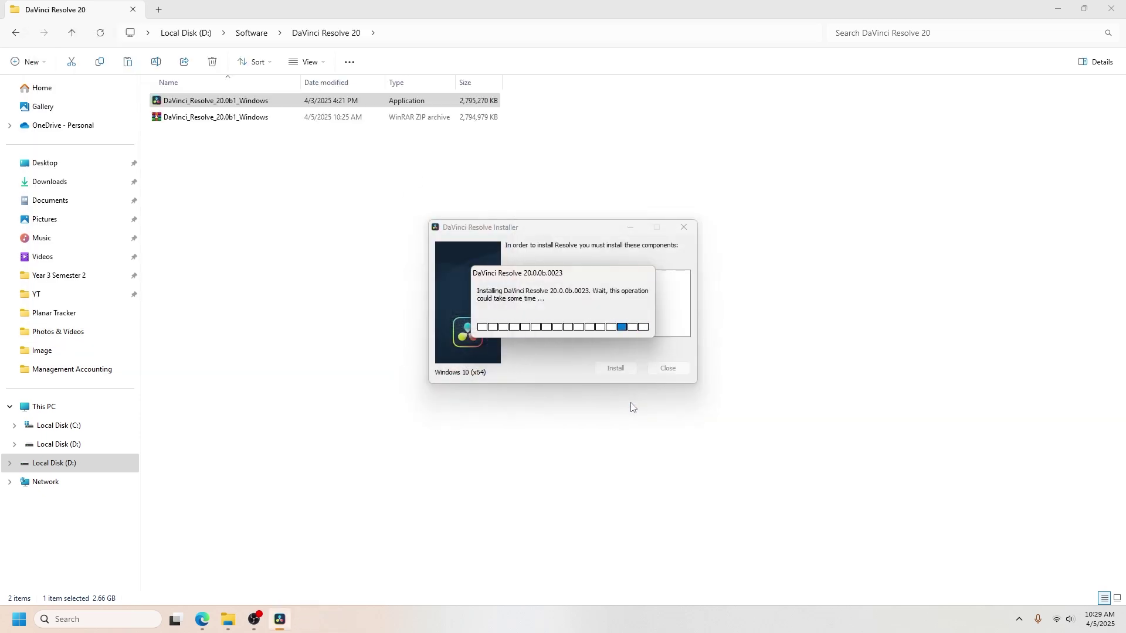
pyautogui.click(589, 332)
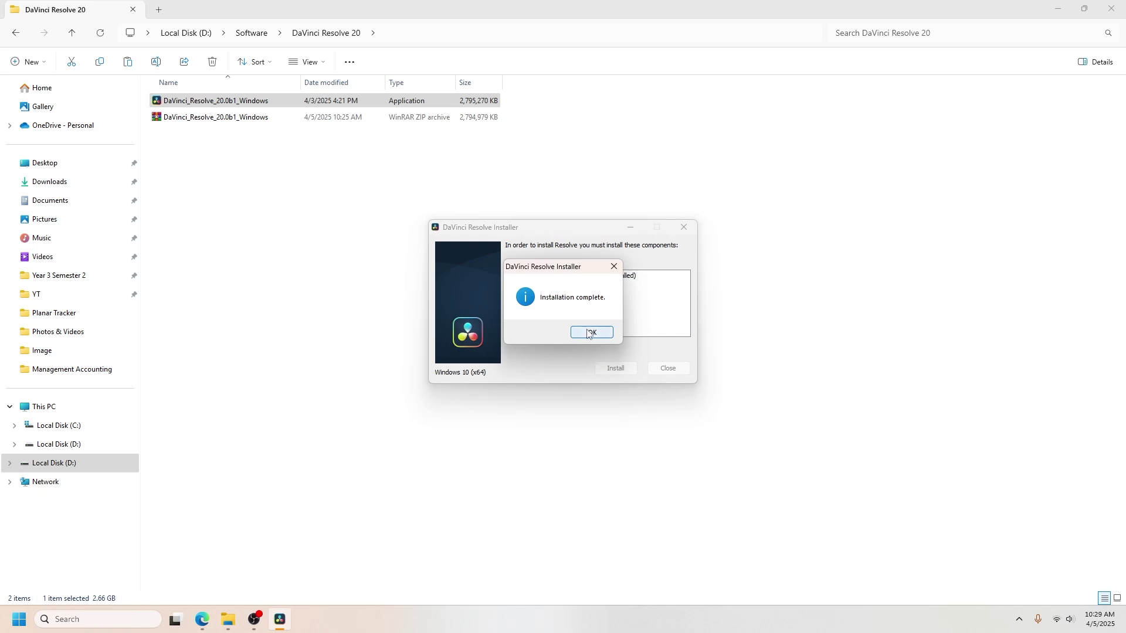
# Step: Show the Windows desktop with the new DaVinci Resolve shortcut
pyautogui.press('super+d')
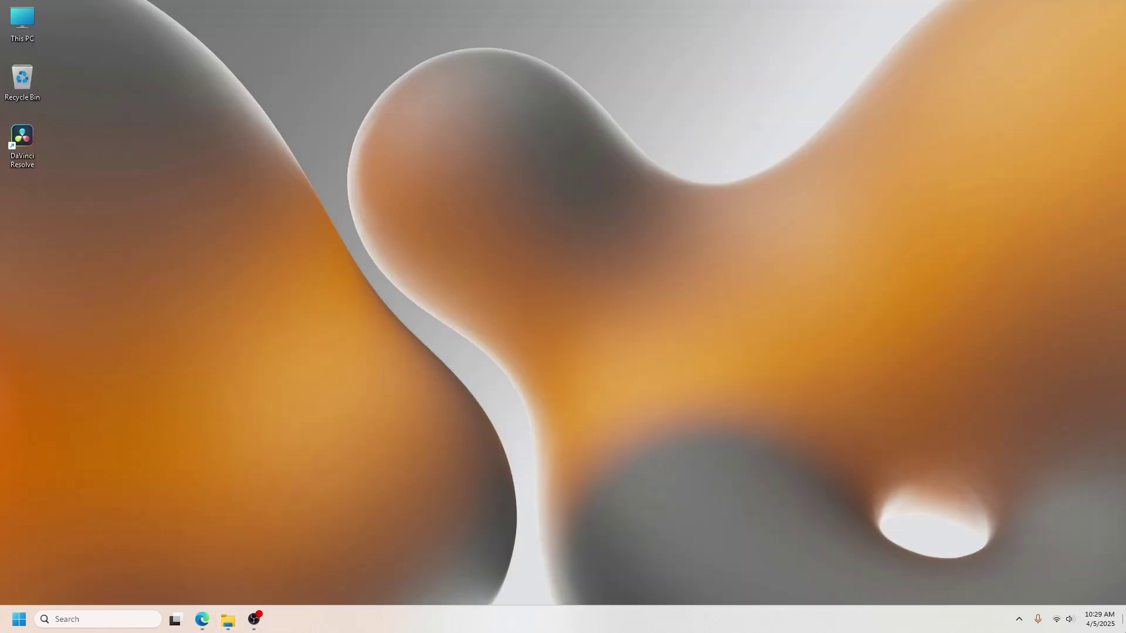